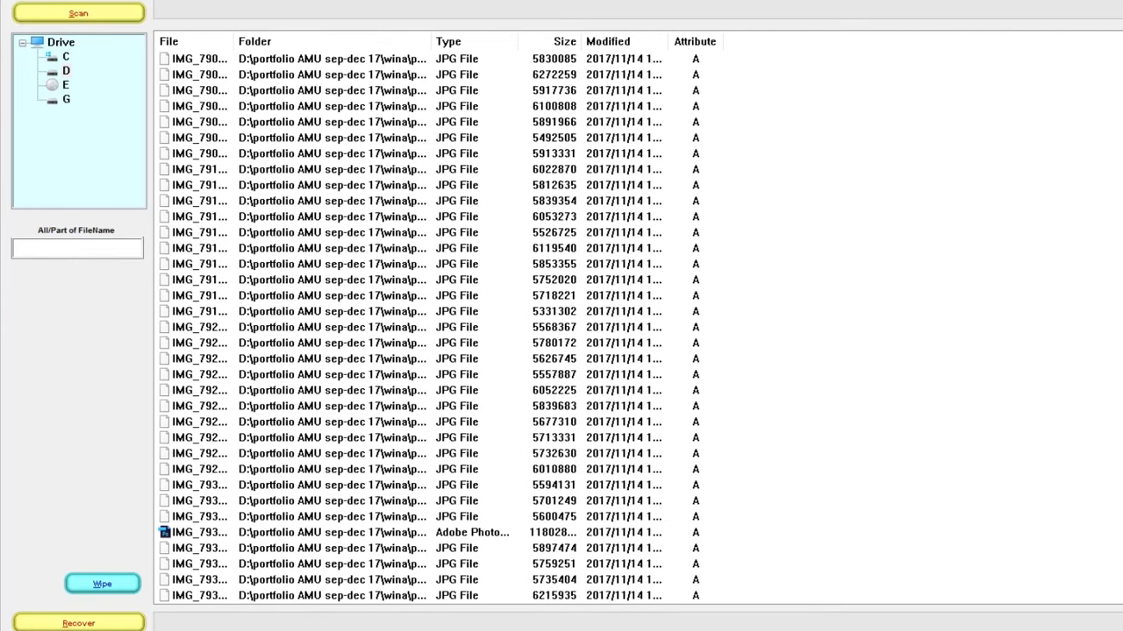
Select the JPG files IMG_7903 through IMG_7932 from the D:\portfolio AMU sep-dec 17\wina subfolder in the scan results
drag(748, 65, 747, 521)
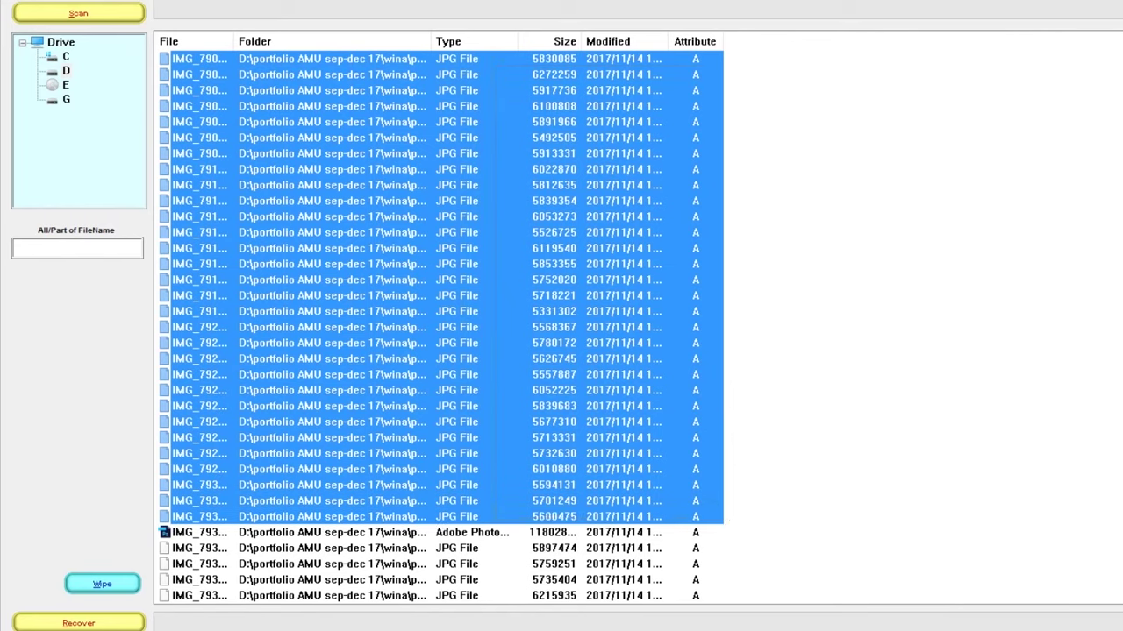
scroll(439, 324, up, 4)
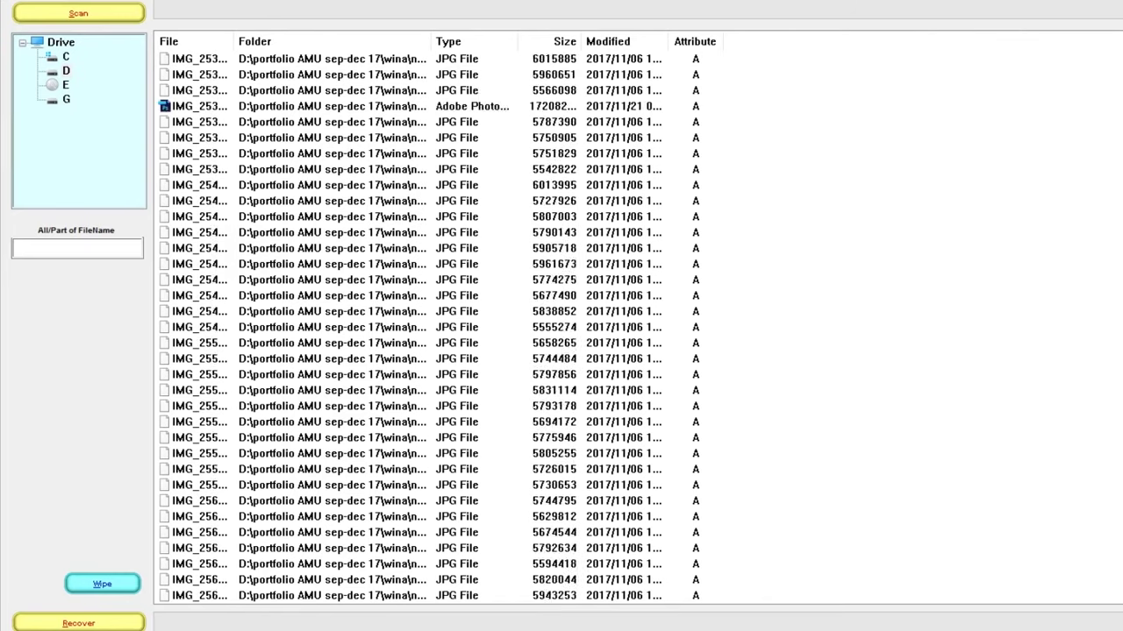
key(ctrl+a)
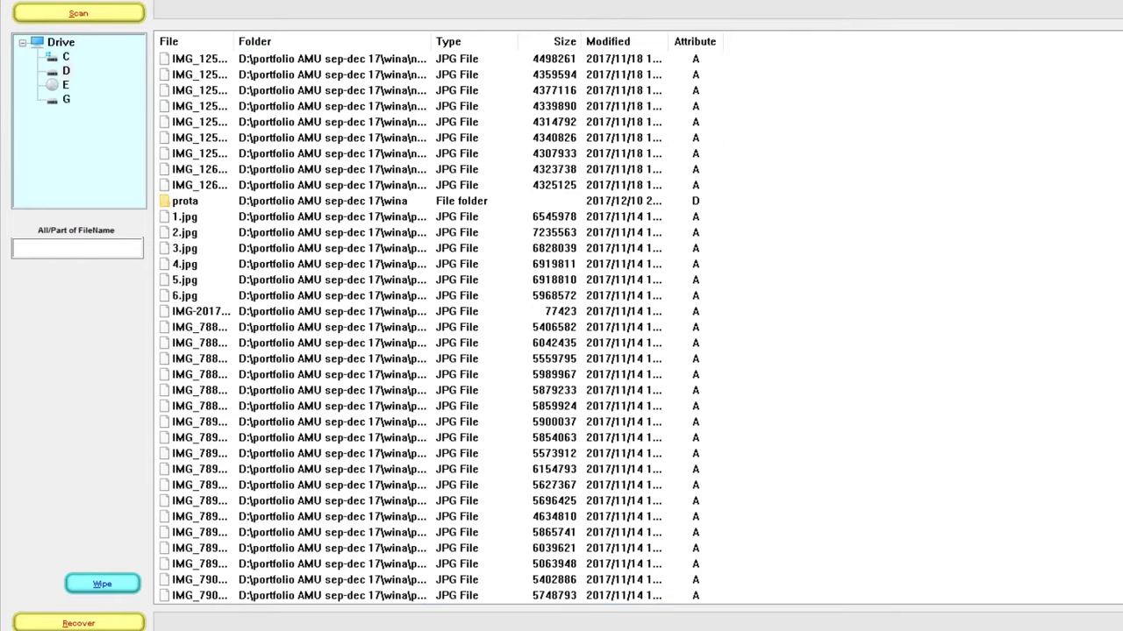
Start recovering the selected files and create a new folder with the default name on Local Disk (D:) as the destination
click(78, 622)
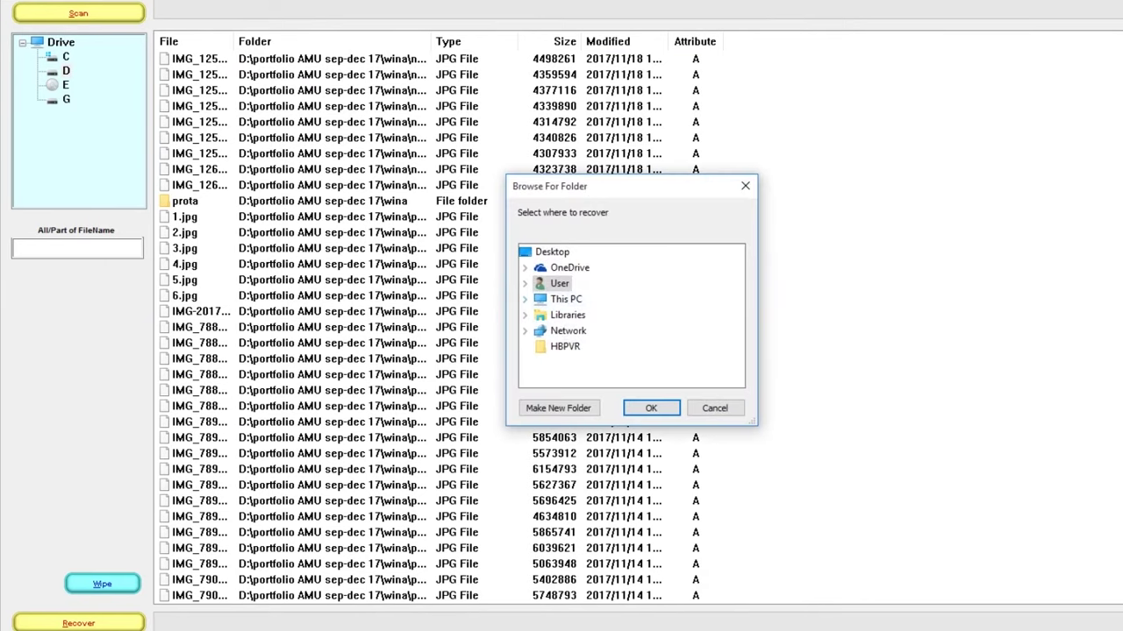
click(525, 299)
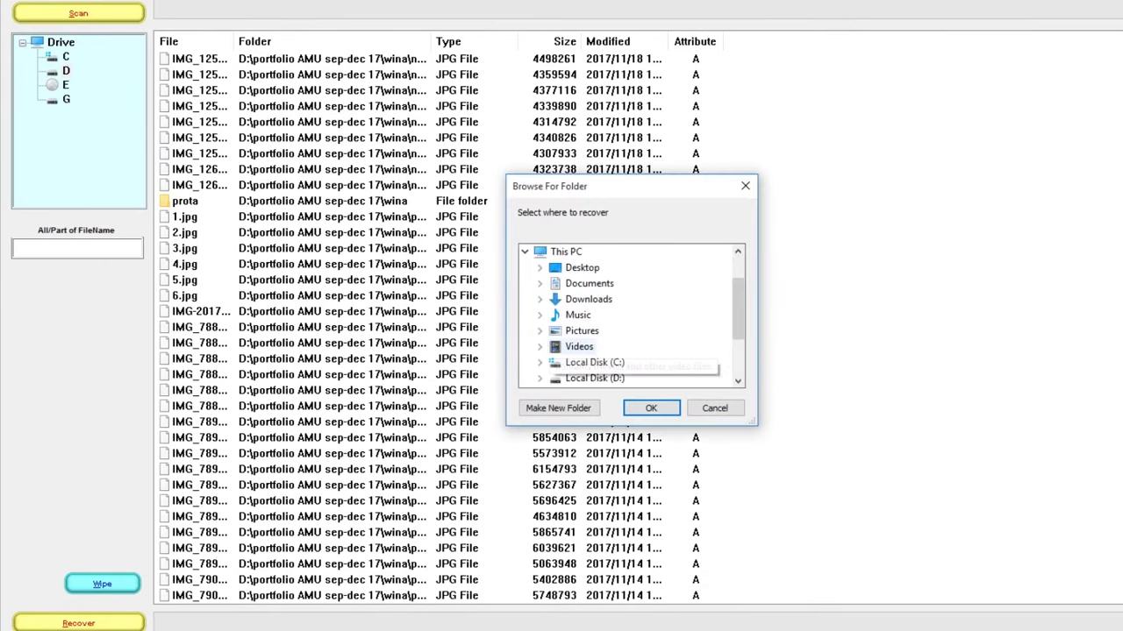
scroll(631, 316, down, 1)
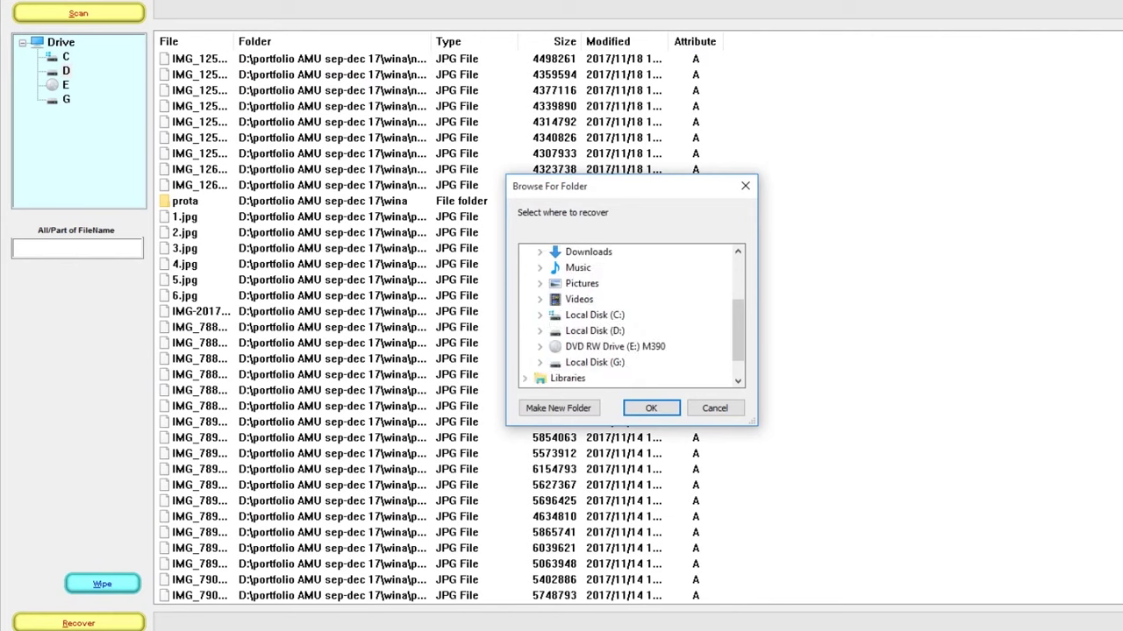
double_click(604, 334)
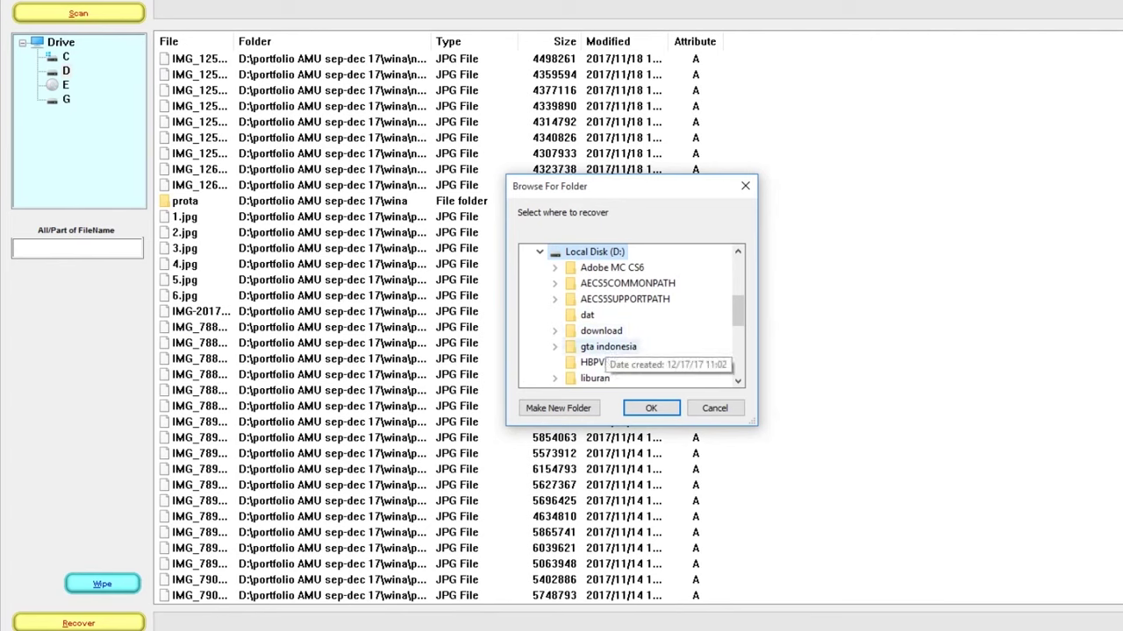
key(alt+m)
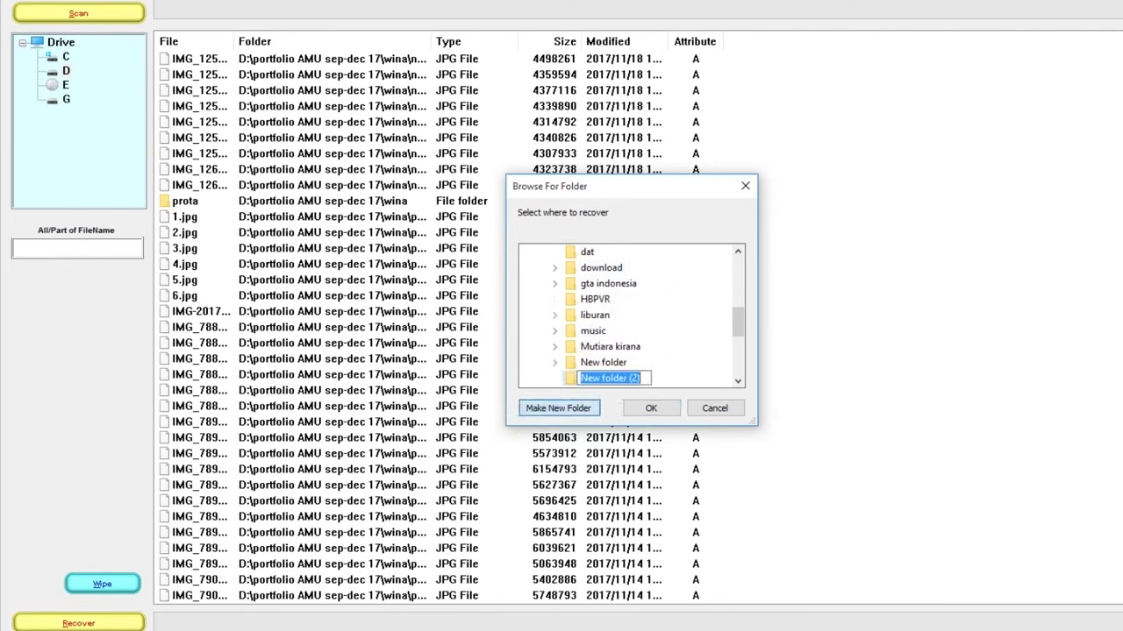
key(Return)
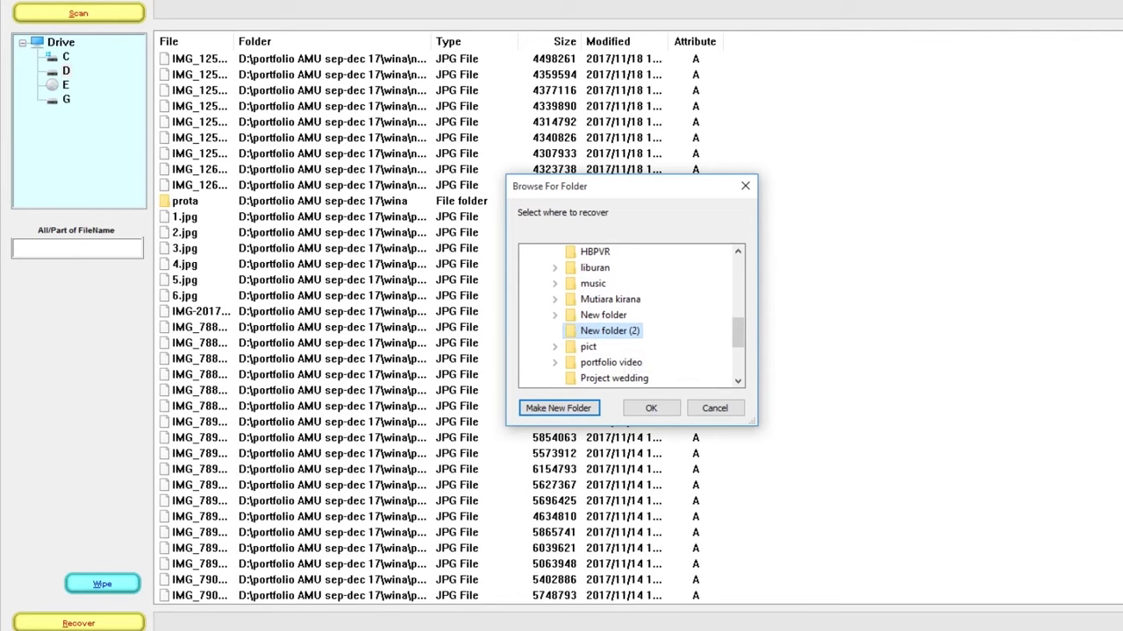
Run the recovery into the new folder, agreeing to use the same drive, and close the completion notice
click(651, 408)
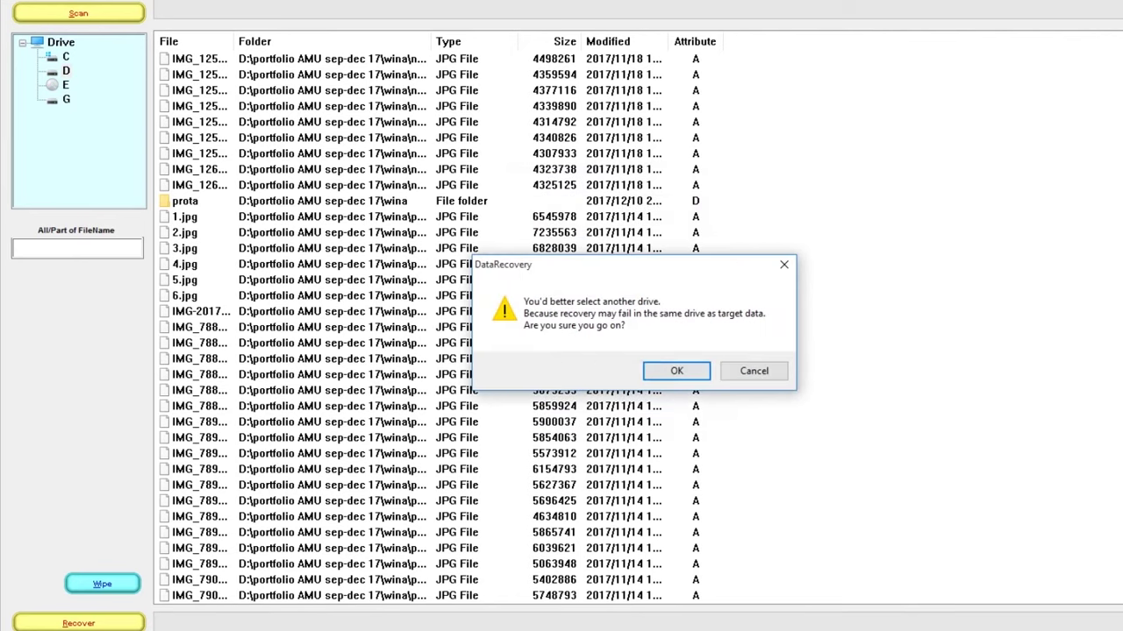
key(Return)
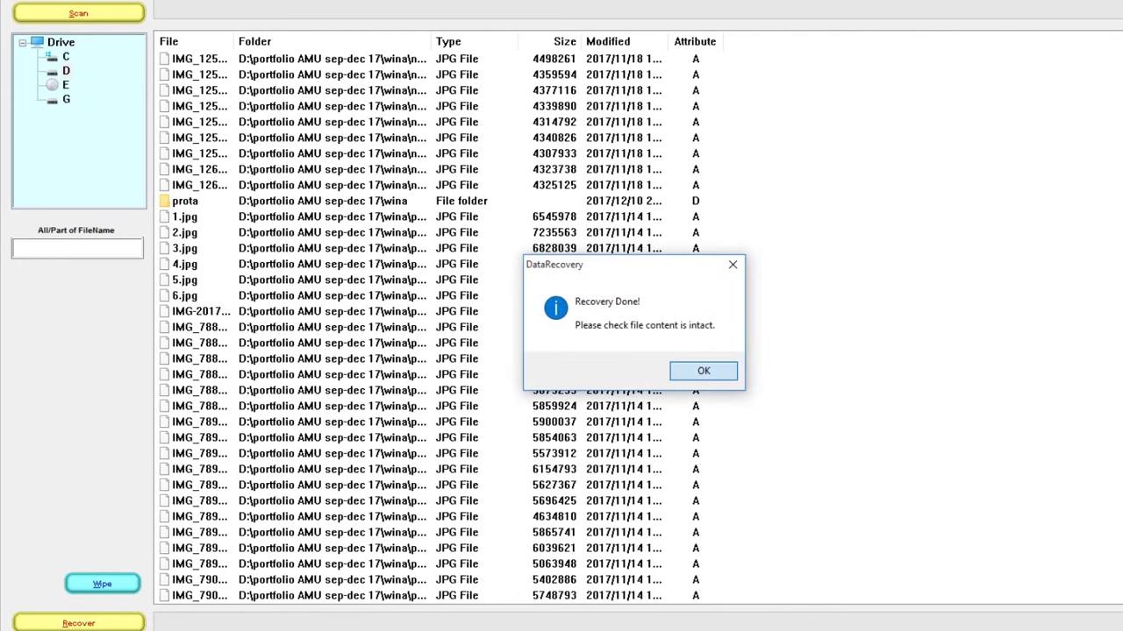
key(Return)
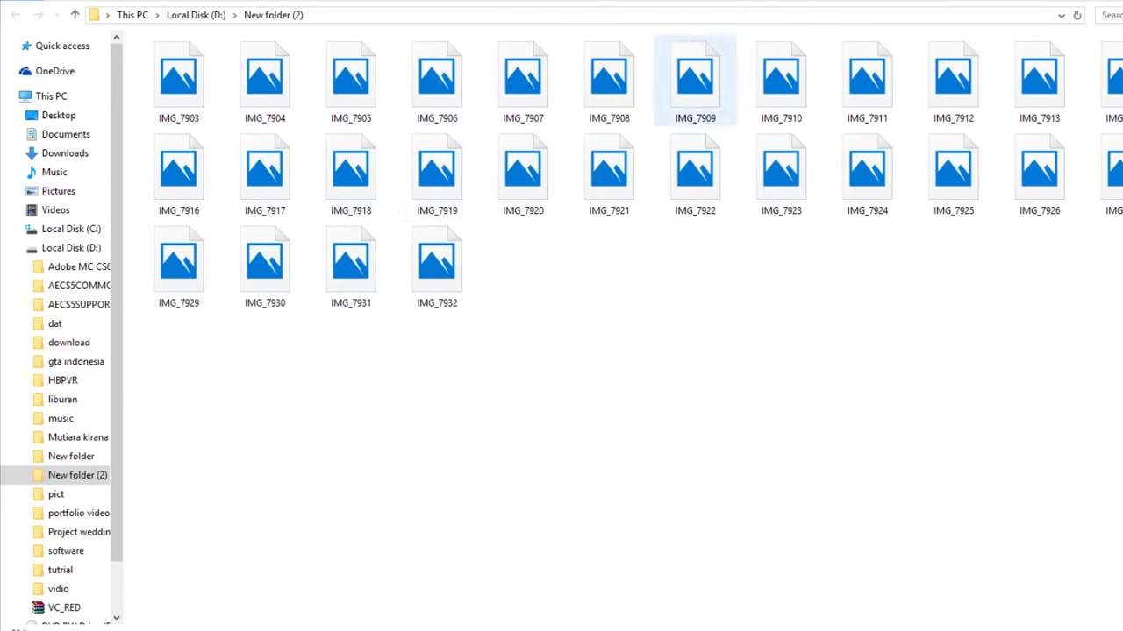
Open the recovered image IMG_7903 from the destination folder to check its content, and close the viewer
right_click(168, 102)
click(208, 112)
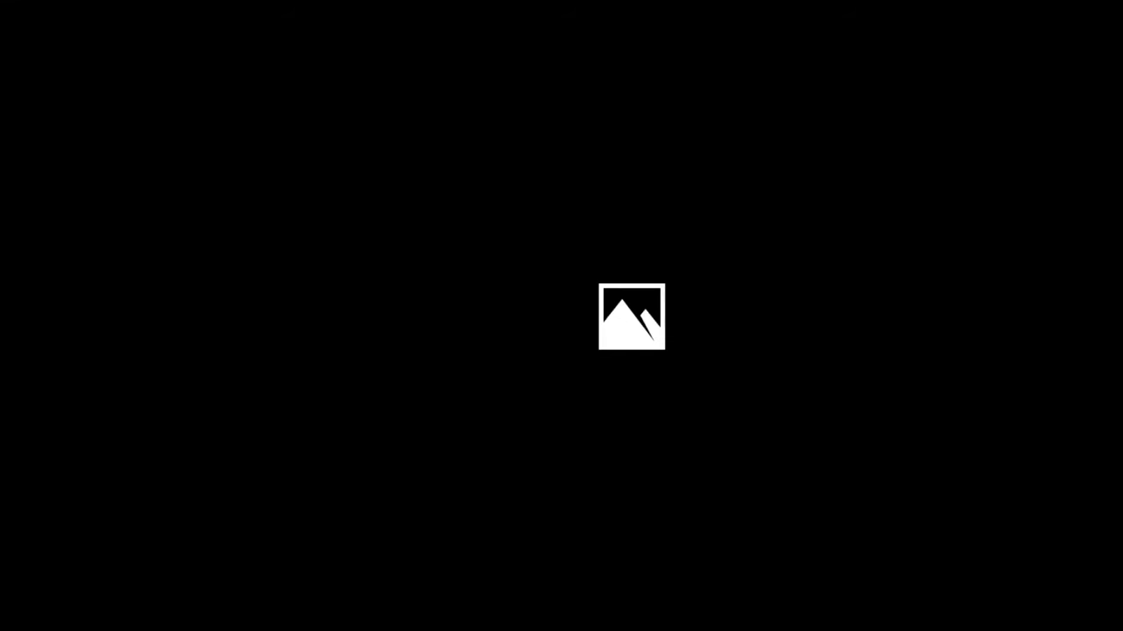
key(alt+F4)
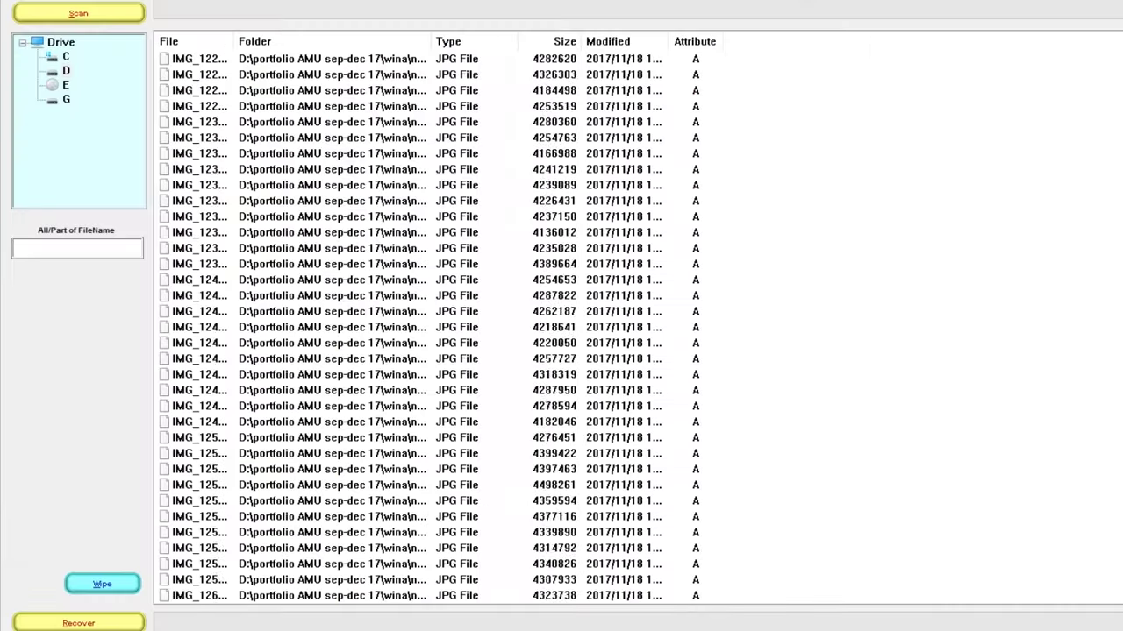
Select the five Natural male images plus the Old Age folder and its five images under D:\<unknown> in the scan results
scroll(439, 324, up, 4)
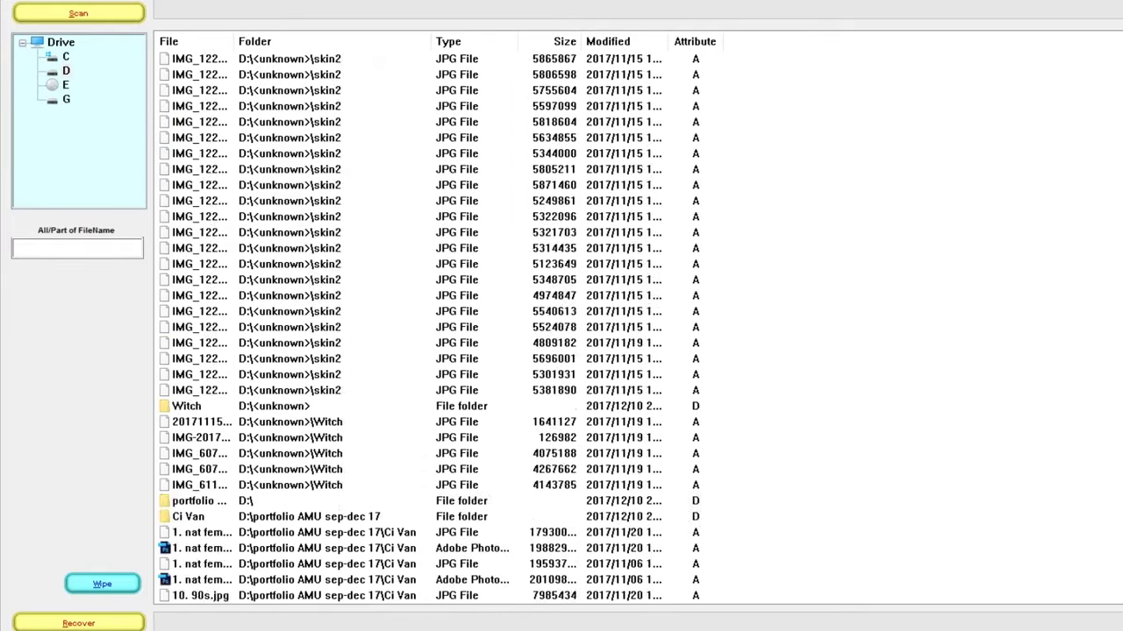
drag(844, 113, 723, 266)
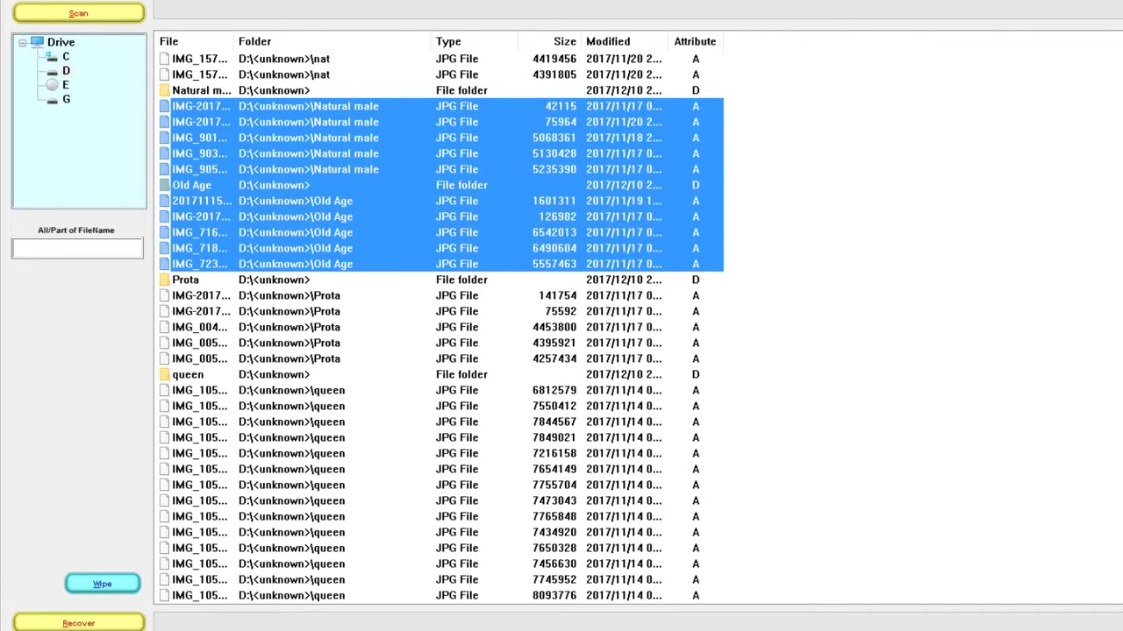
scroll(439, 324, up, 20)
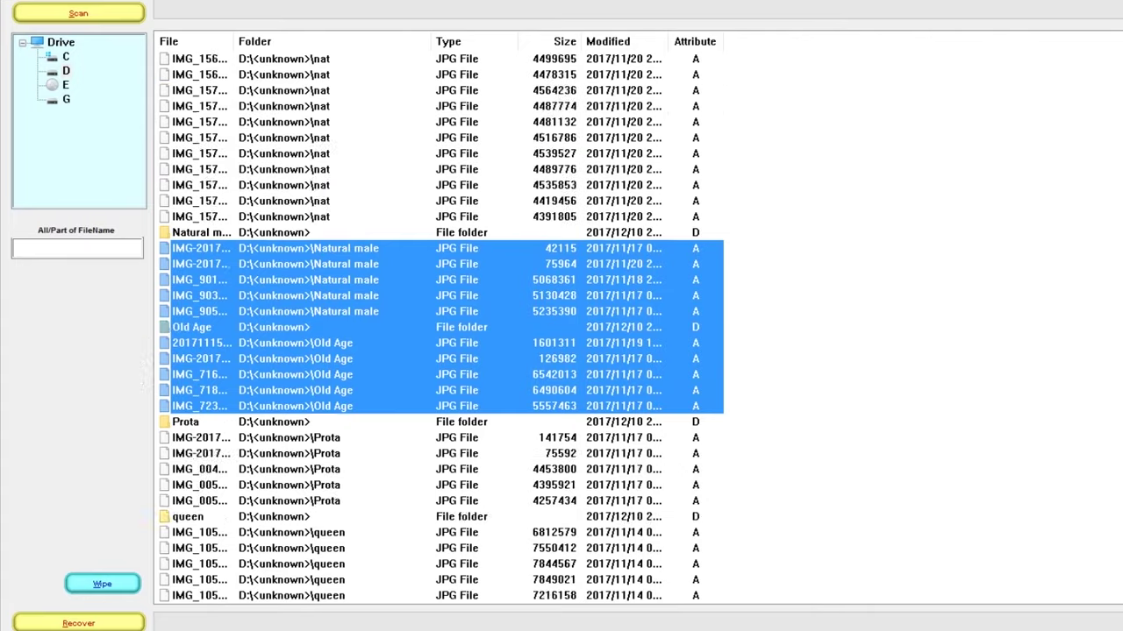
scroll(439, 324, down, 20)
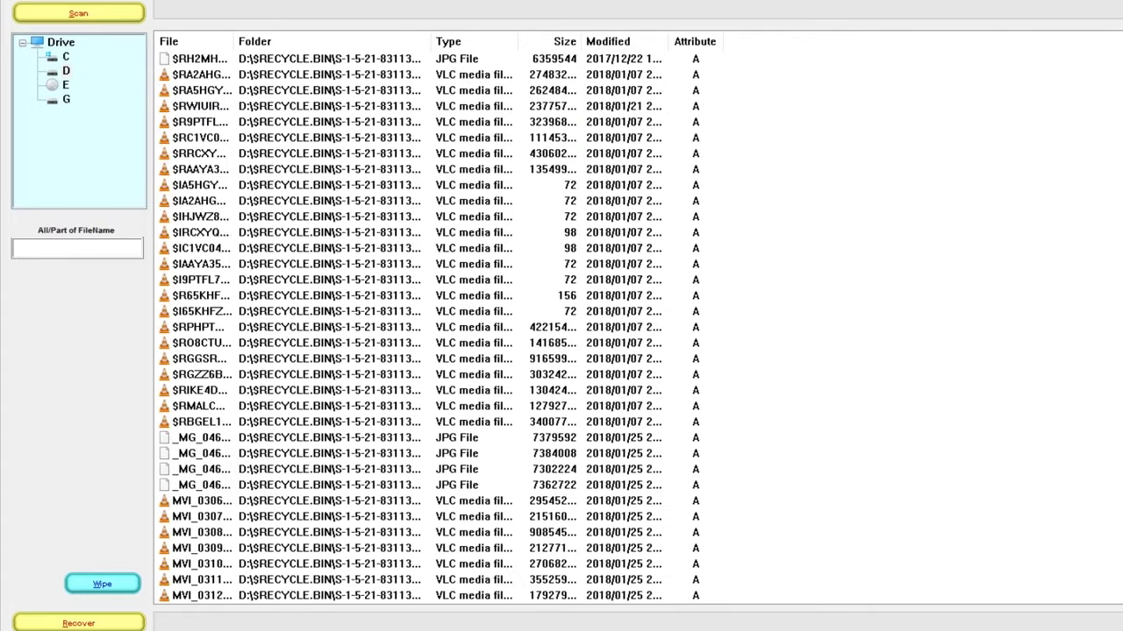
scroll(438, 324, up, 20)
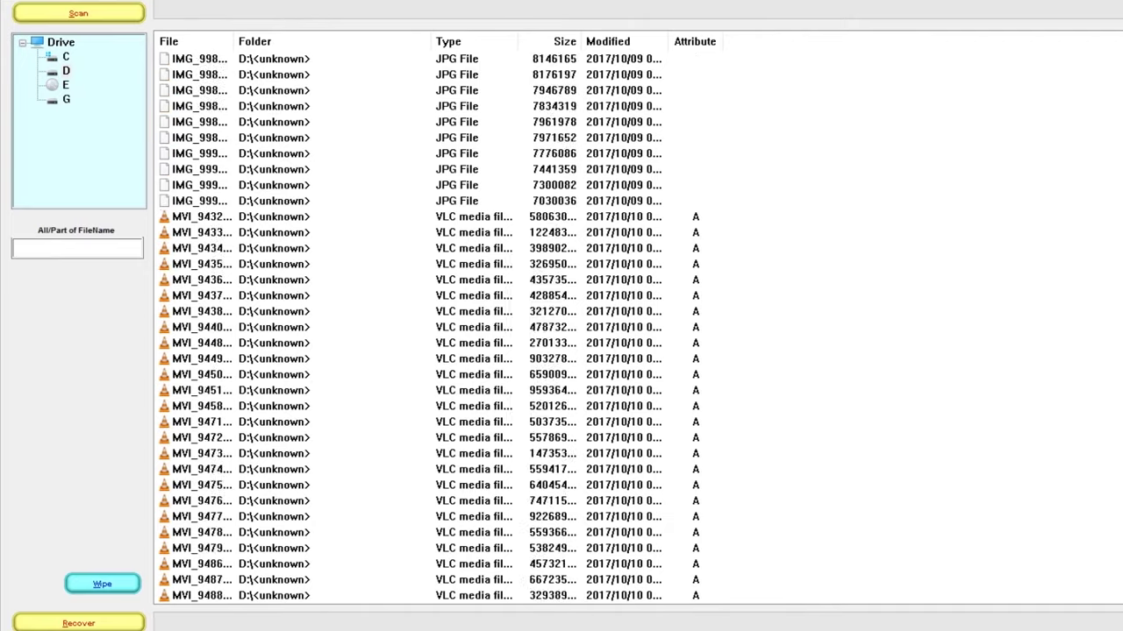
scroll(438, 325, up, 10)
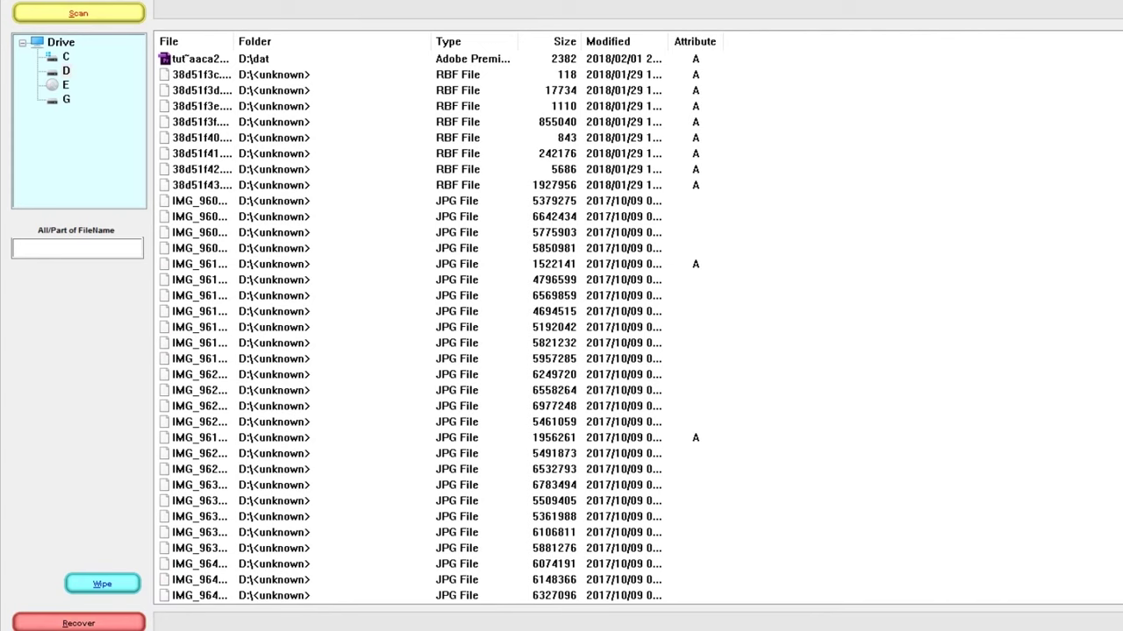
Recover the selected items into New folder (2) on Local Disk (D:), agreeing to use the same drive
click(78, 623)
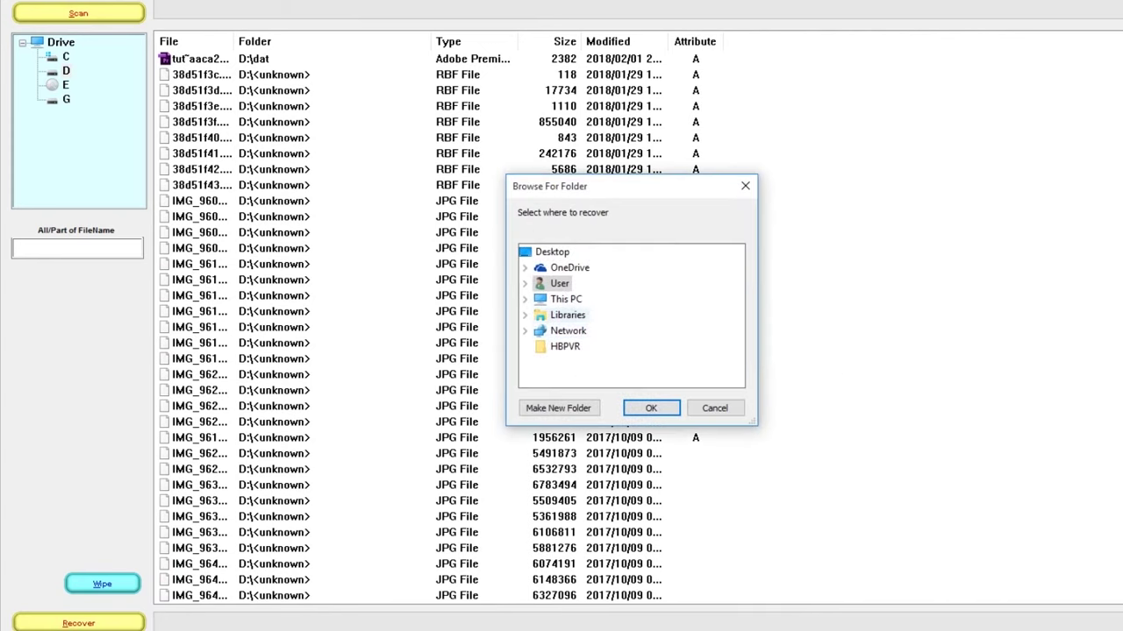
double_click(566, 301)
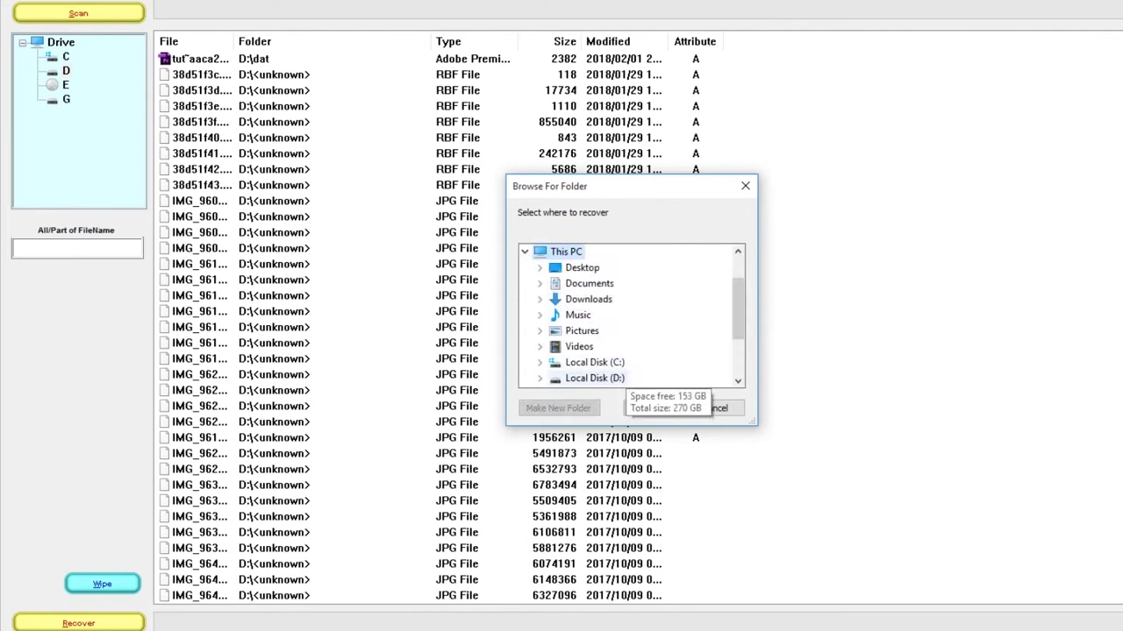
double_click(605, 378)
scroll(614, 351, down, 2)
click(614, 346)
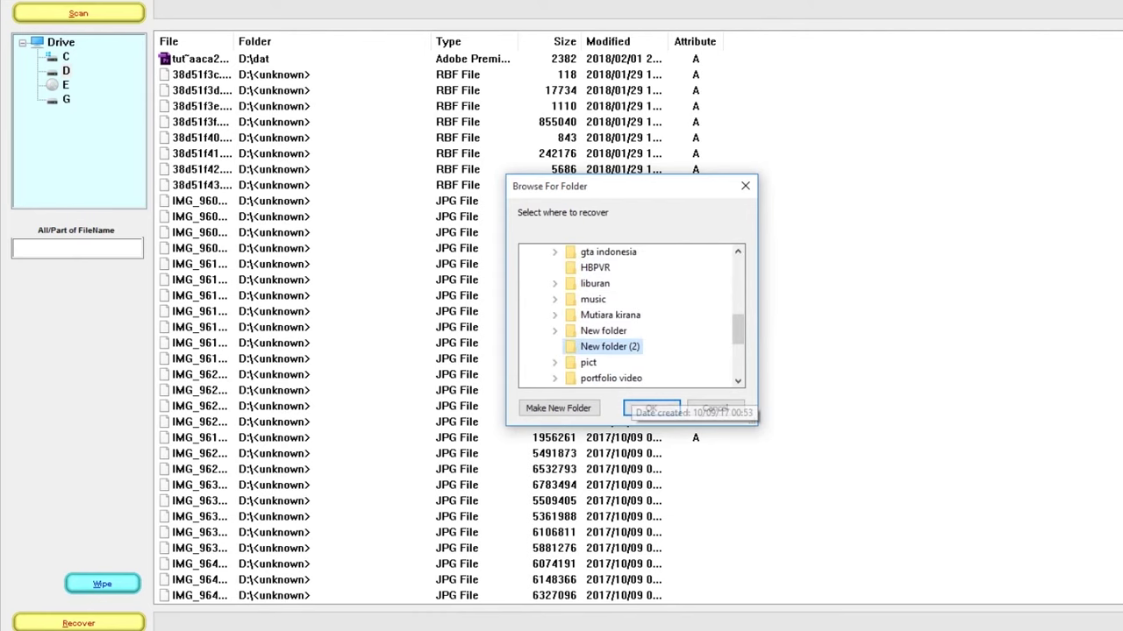
click(651, 408)
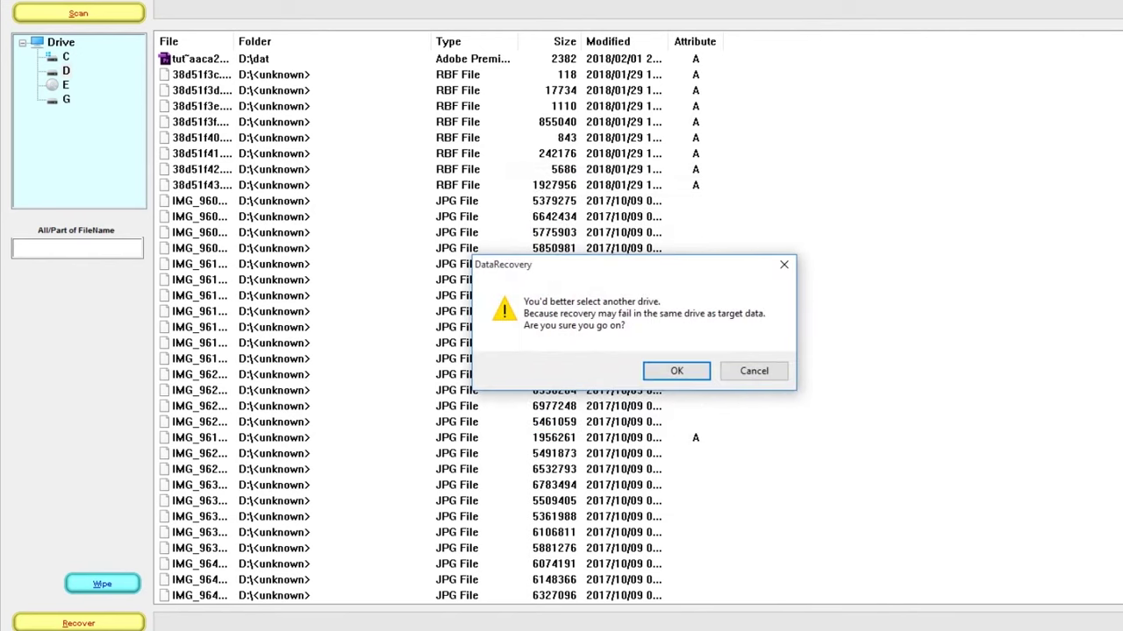
key(Return)
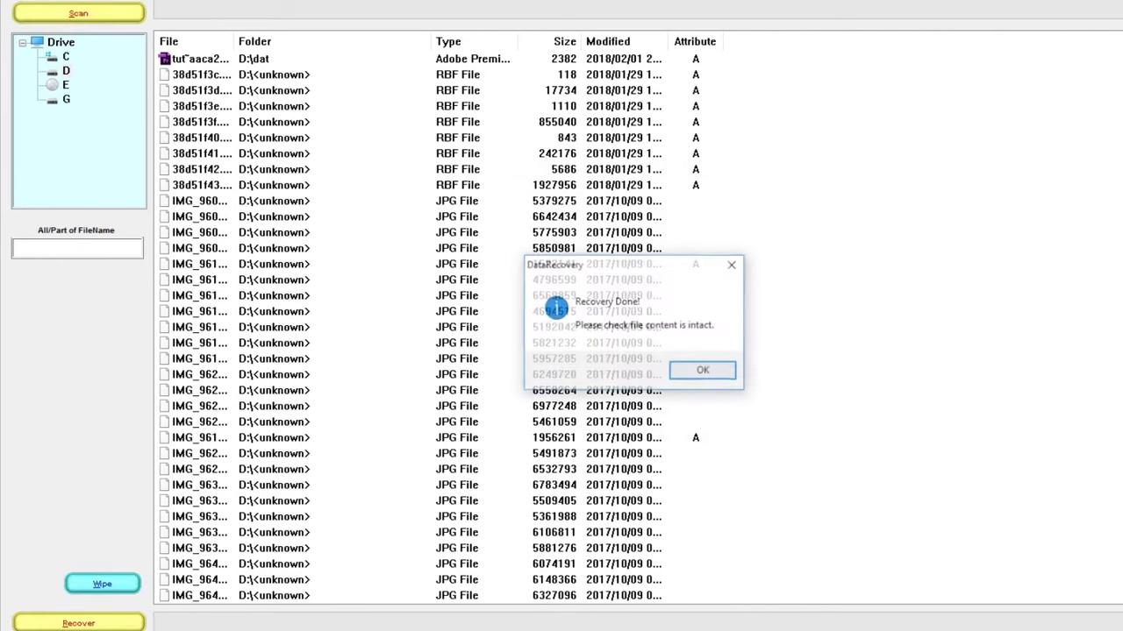
key(Return)
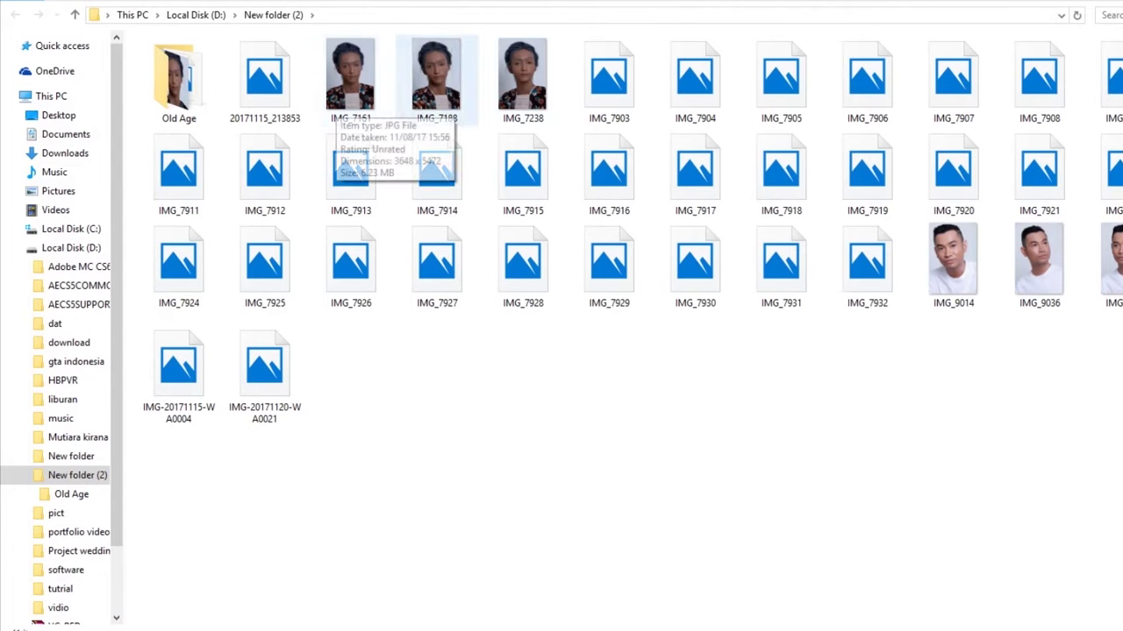
Examine the contents of the recovered Old Age folder and return to its parent folder
double_click(179, 79)
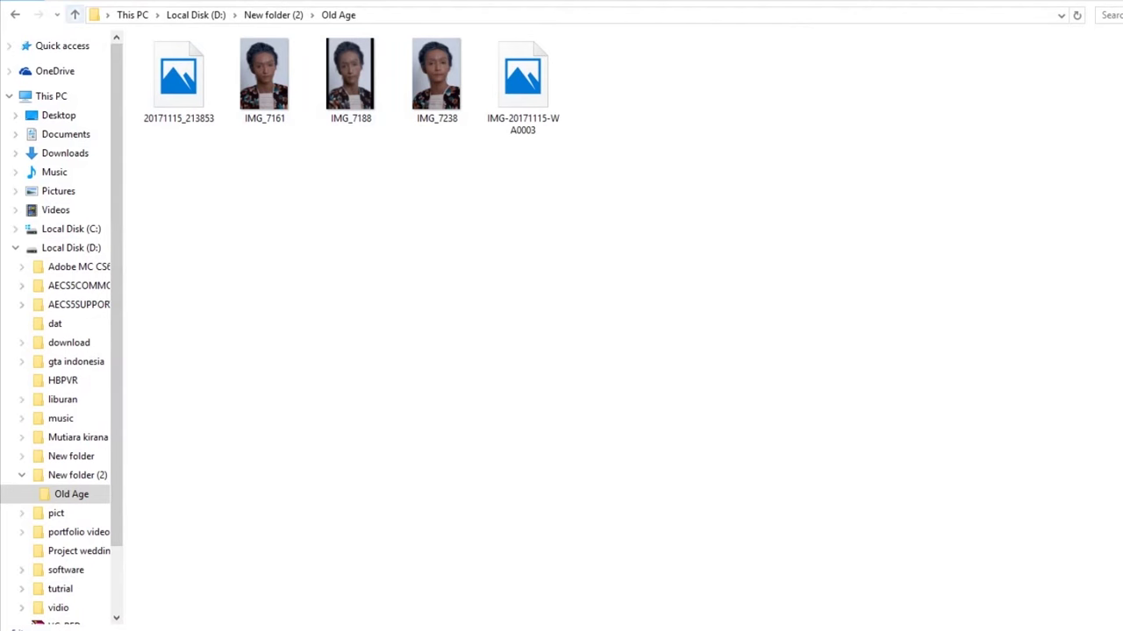
click(75, 14)
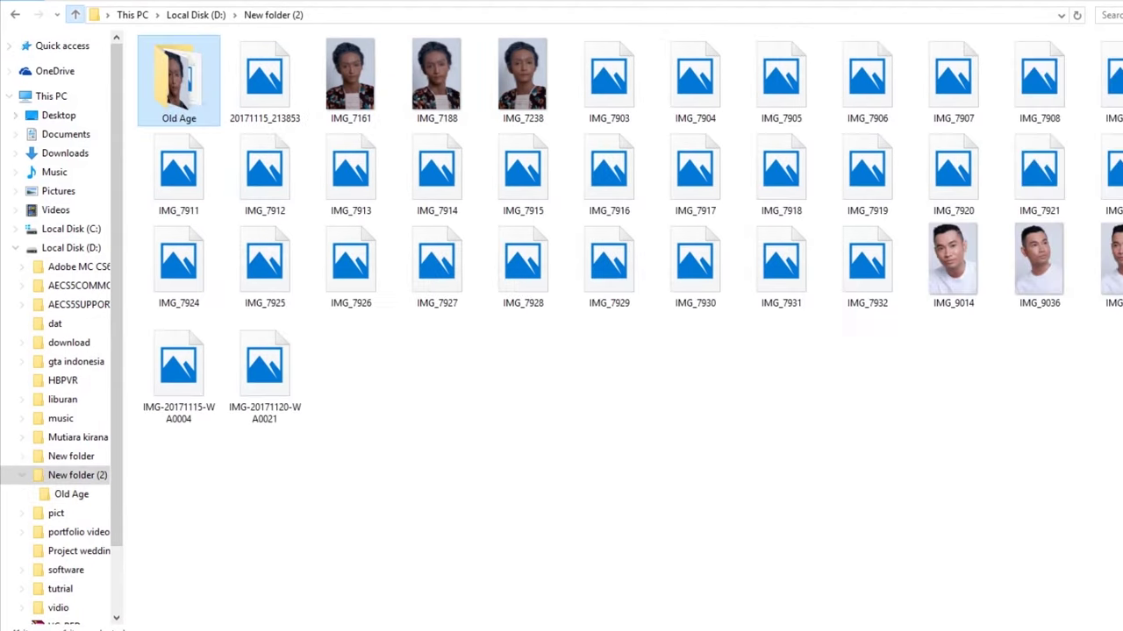